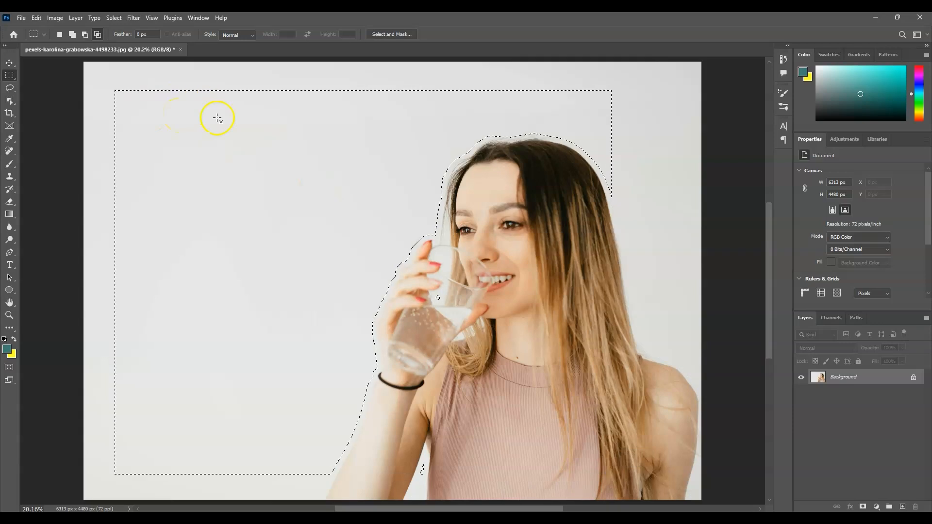
click(926, 318)
click(888, 365)
key(Return)
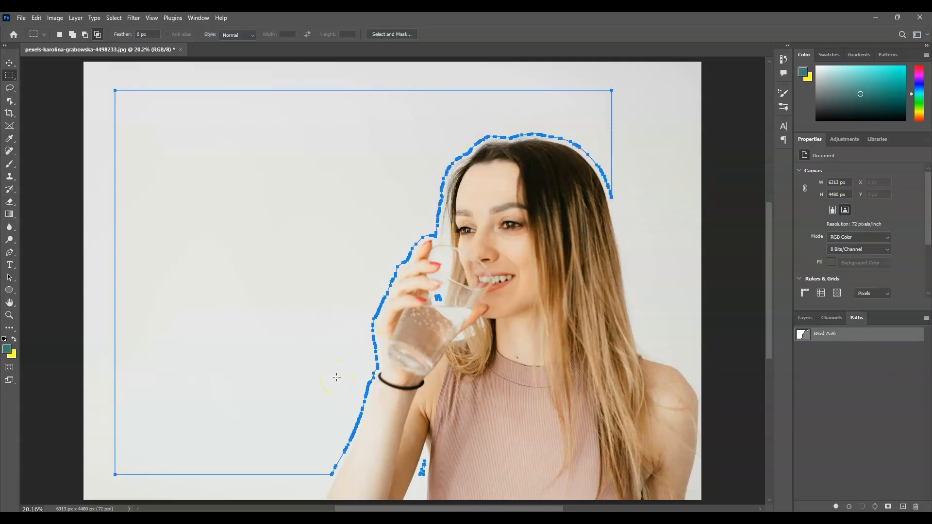
click(10, 264)
click(146, 105)
drag(481, 414, 437, 305)
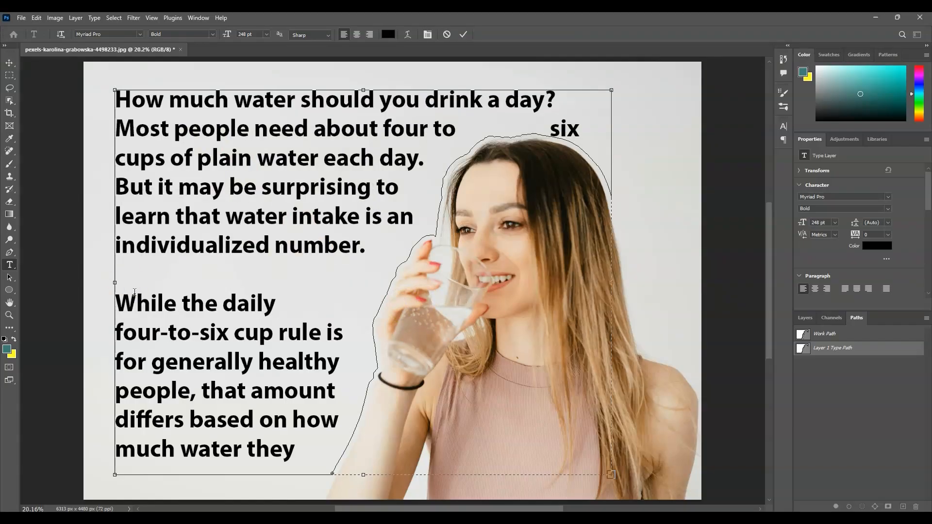
key(BackSpace)
key(ctrl+a)
click(387, 34)
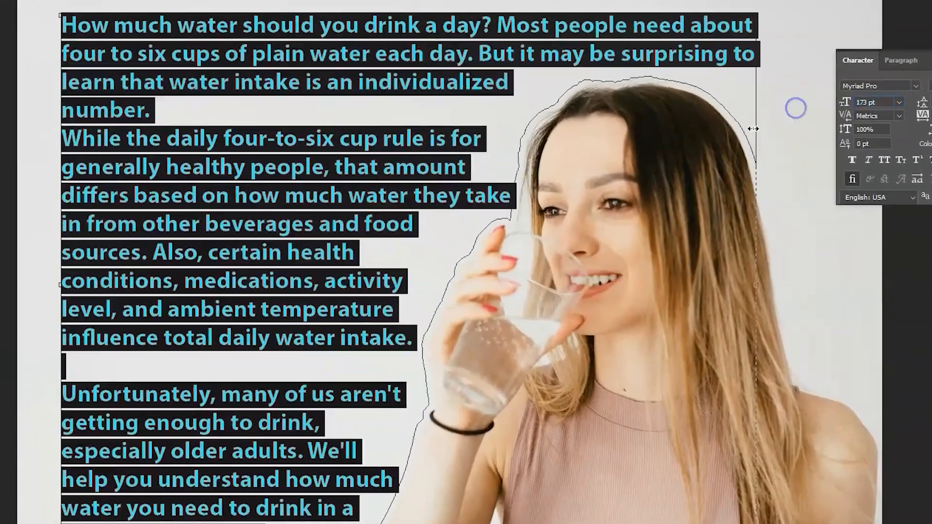
key(ctrl+shift+c)
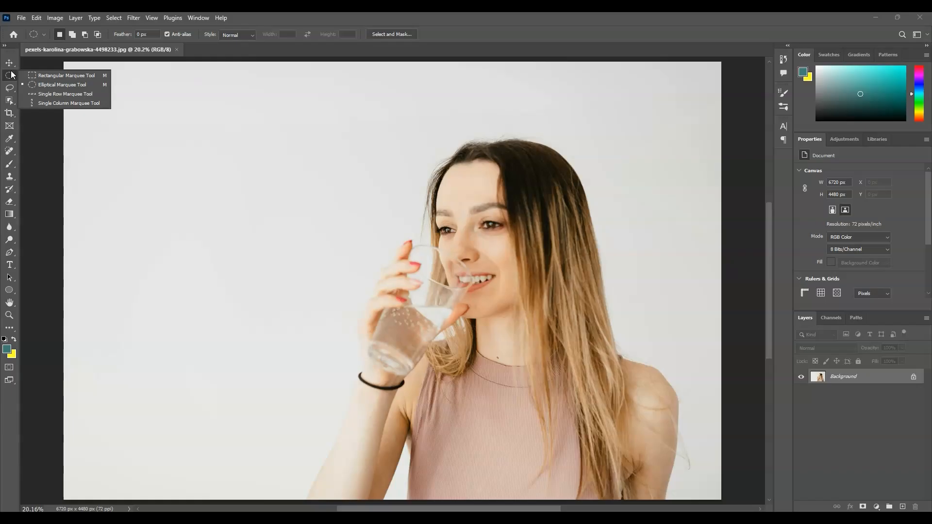
click(54, 80)
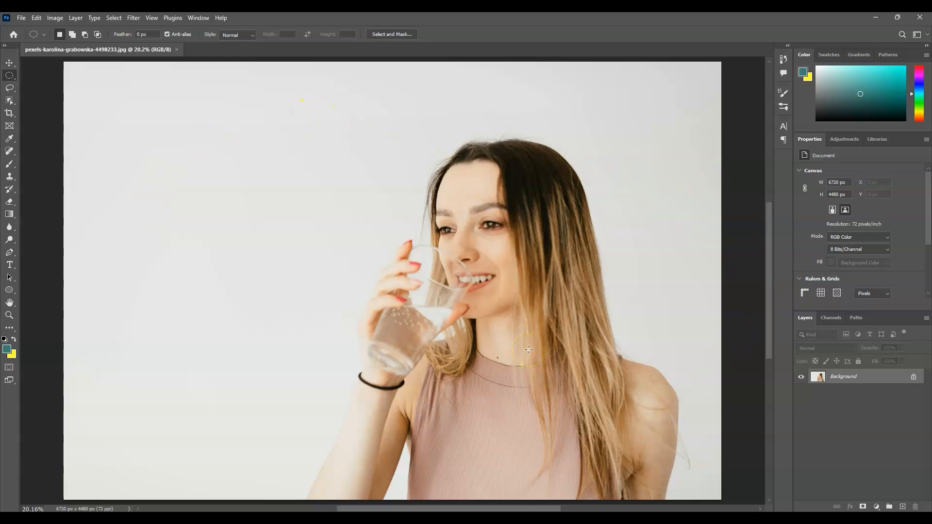
Crop a narrow strip off the image's right edge, leaving a canvas about 6313 px wide
click(10, 115)
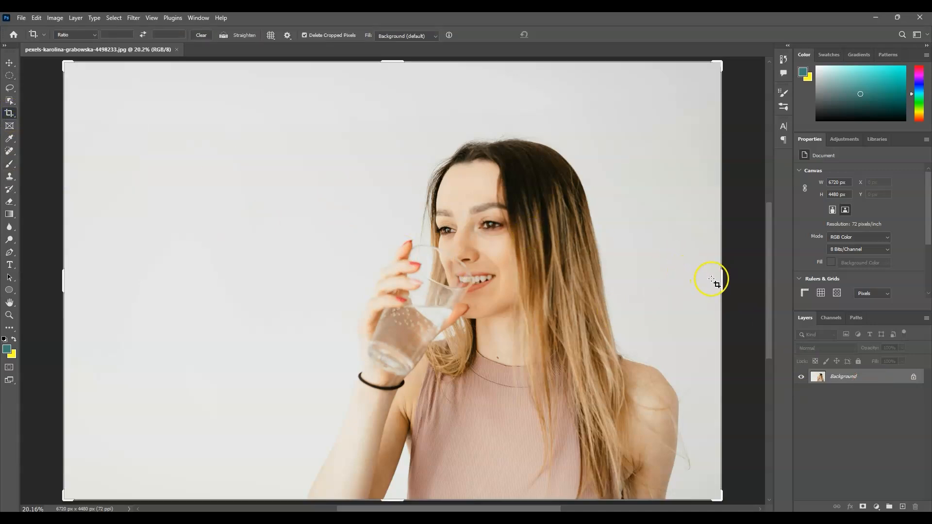
drag(721, 280, 701, 281)
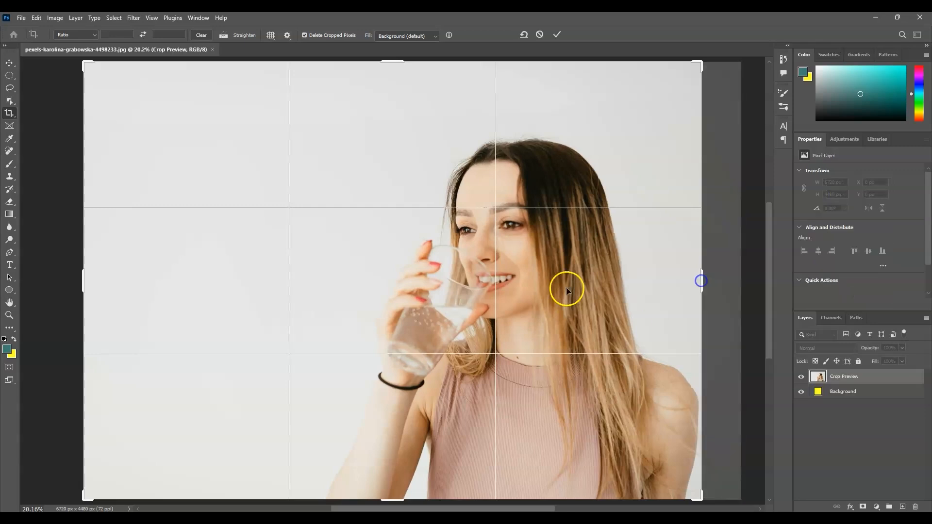
double_click(602, 268)
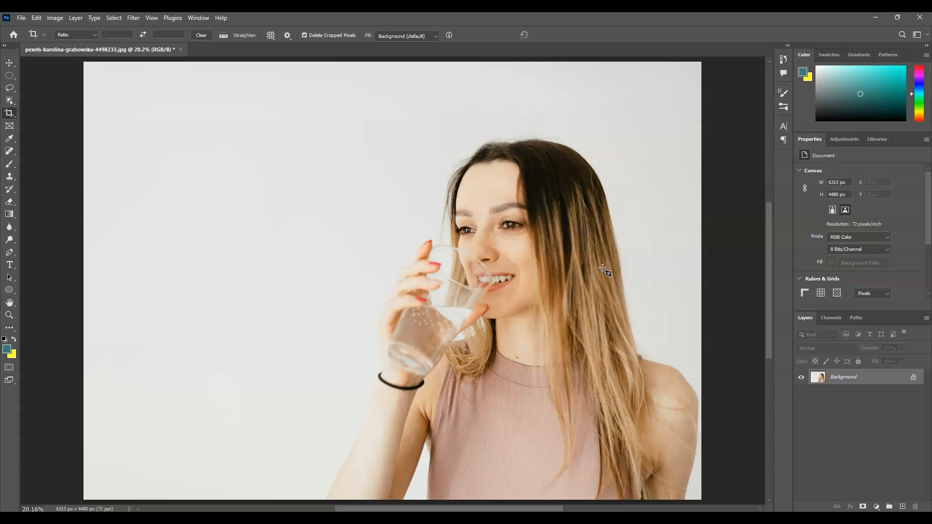
Select the woman on the Background layer with the Subject selection command
click(860, 377)
click(115, 17)
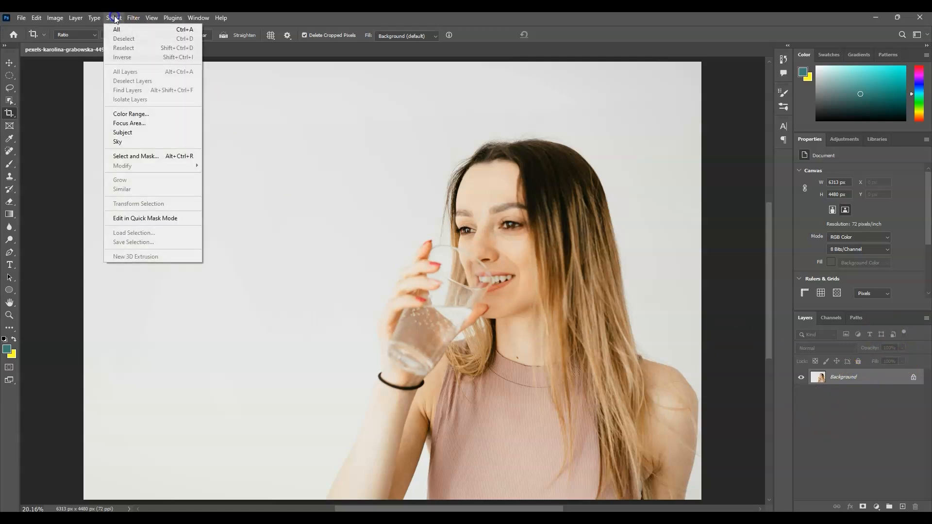
click(152, 130)
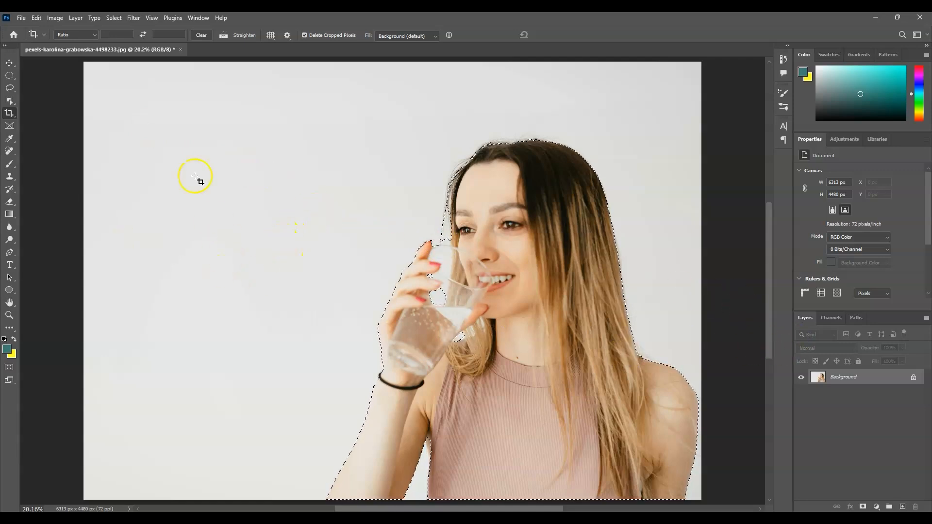
Expand the subject selection by 50 pixels
click(115, 18)
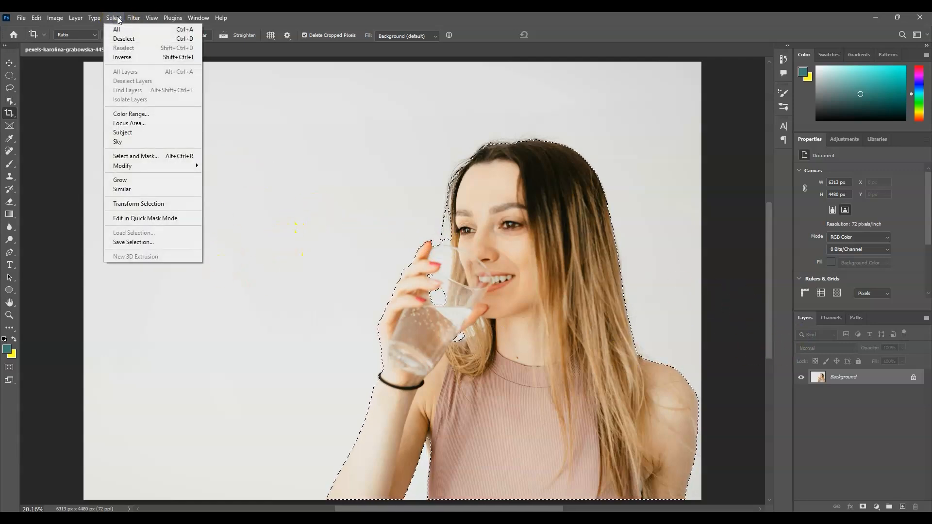
click(167, 167)
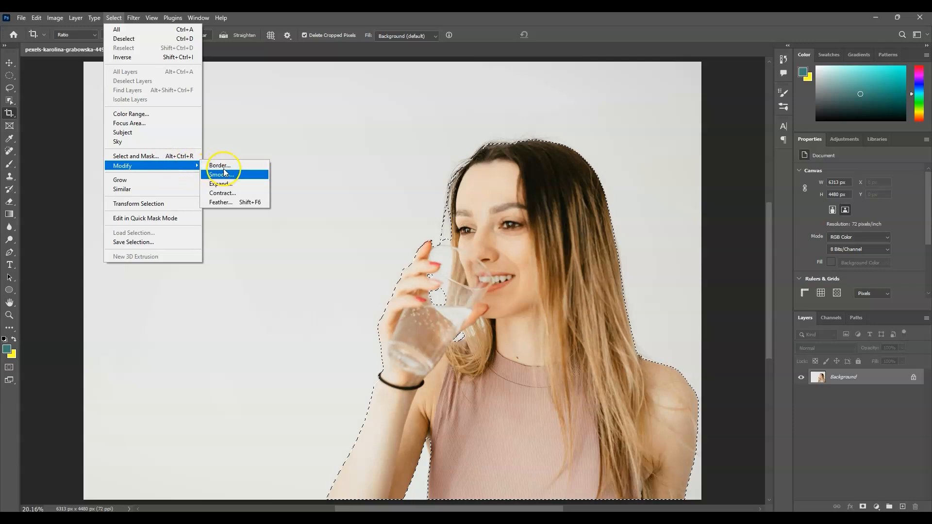
click(223, 184)
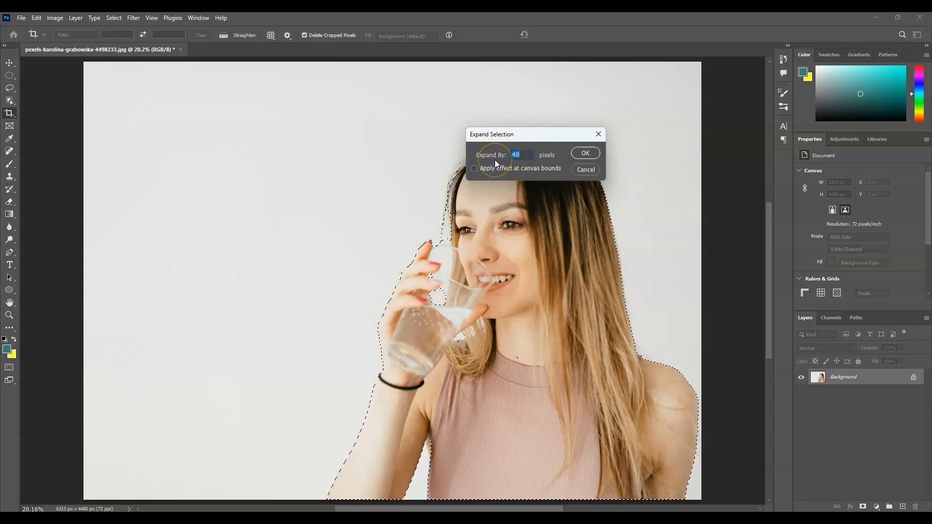
double_click(511, 159)
text(50)
click(585, 153)
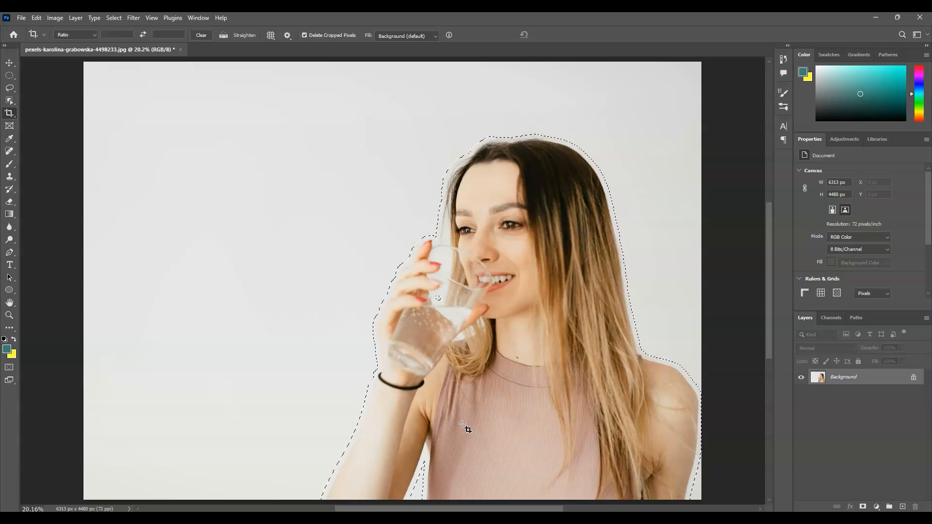
Invert the selection so the background around the woman is selected
key(ctrl)
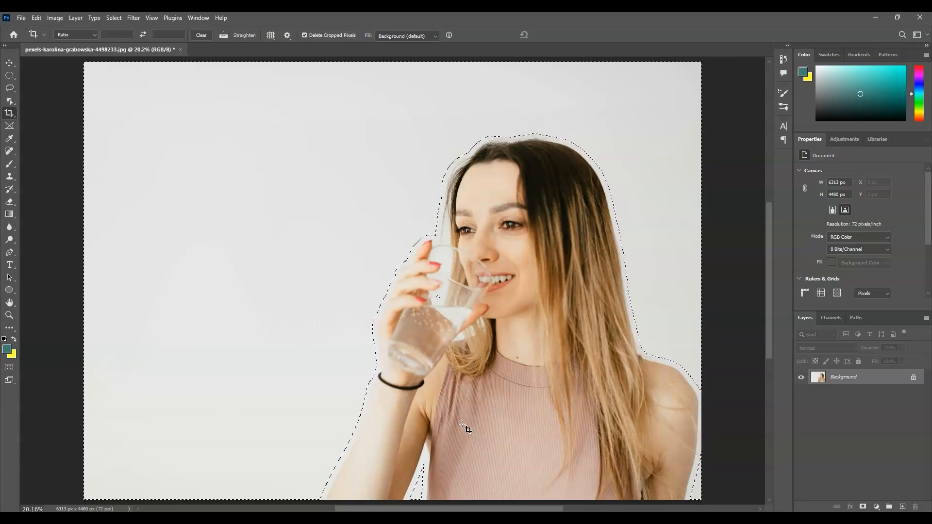
click(202, 85)
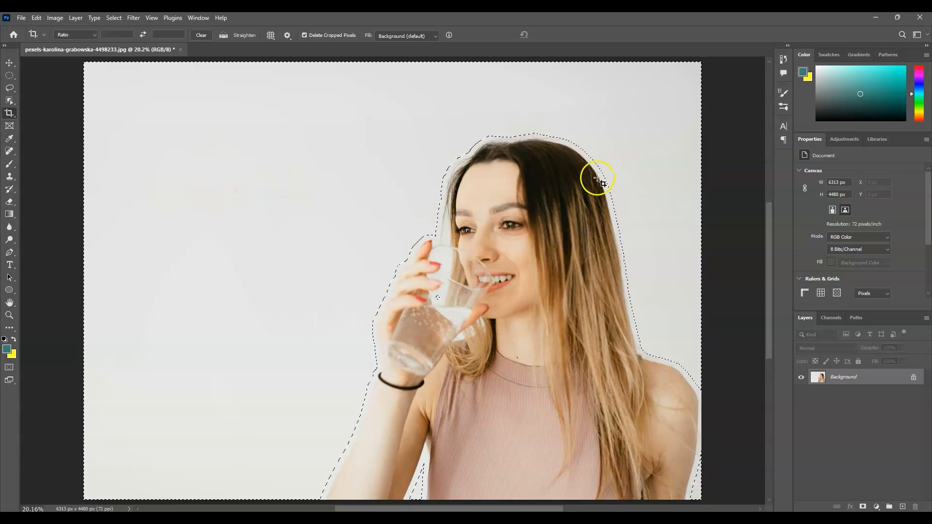
click(635, 291)
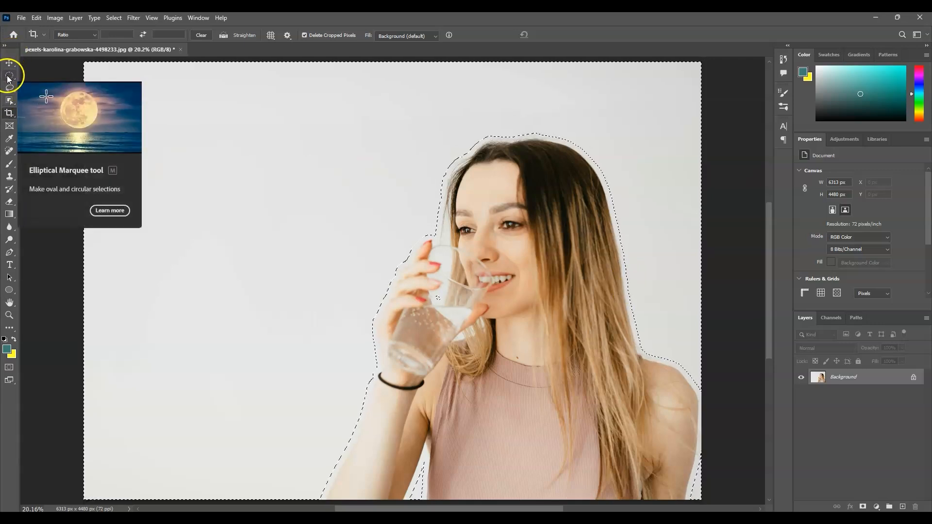
Intersect the selection with a rectangular marquee covering the empty area left of the woman
click(8, 76)
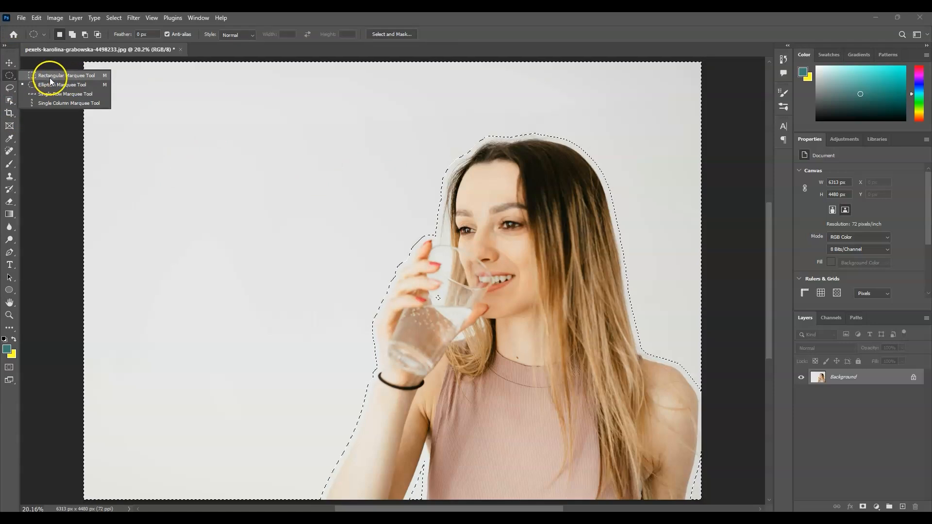
click(63, 77)
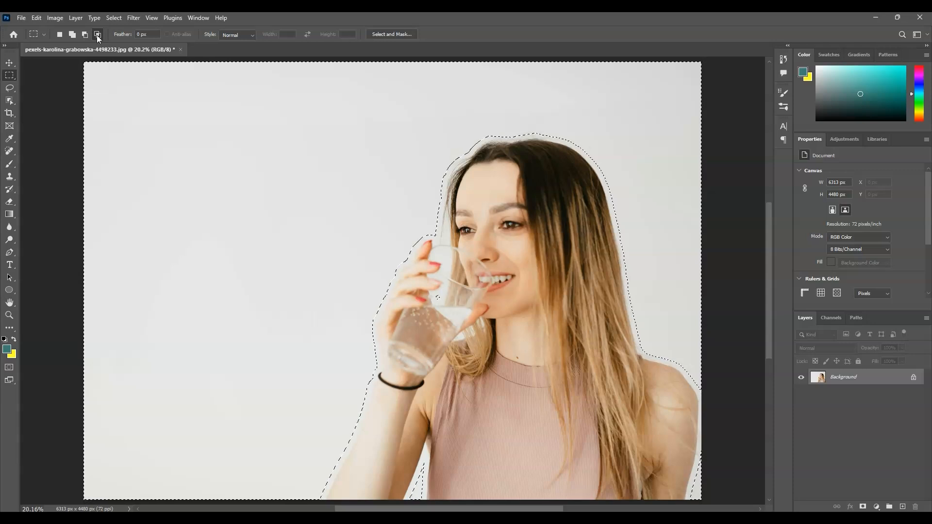
drag(115, 91, 612, 475)
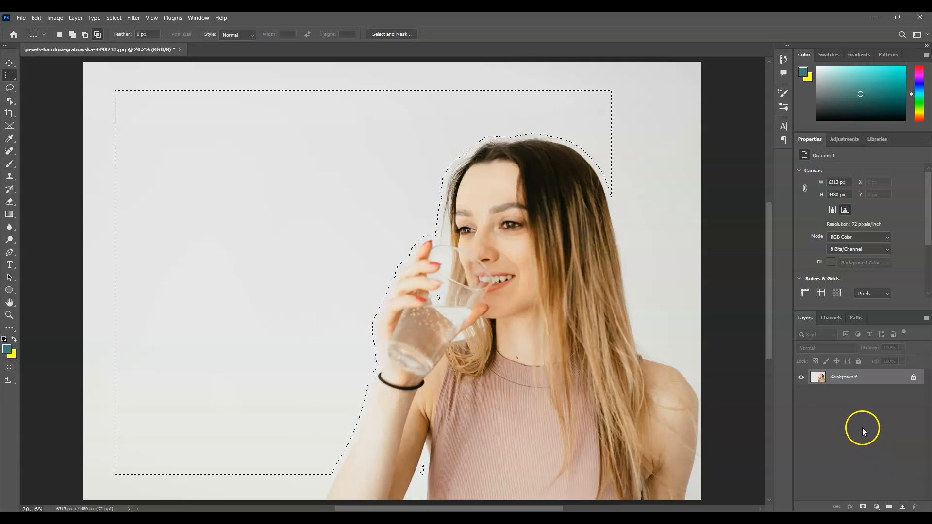
Convert the selection into a work path with a tolerance of 1.0 pixels
click(857, 319)
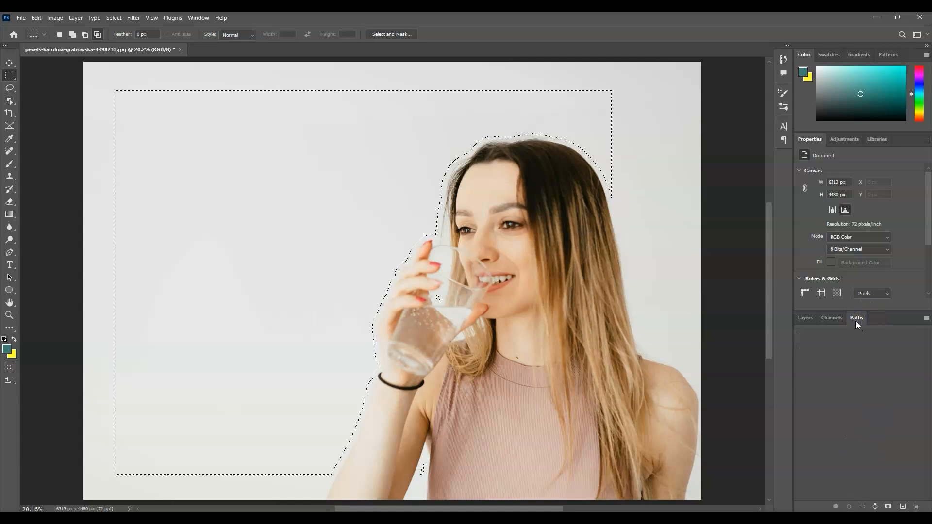
click(198, 17)
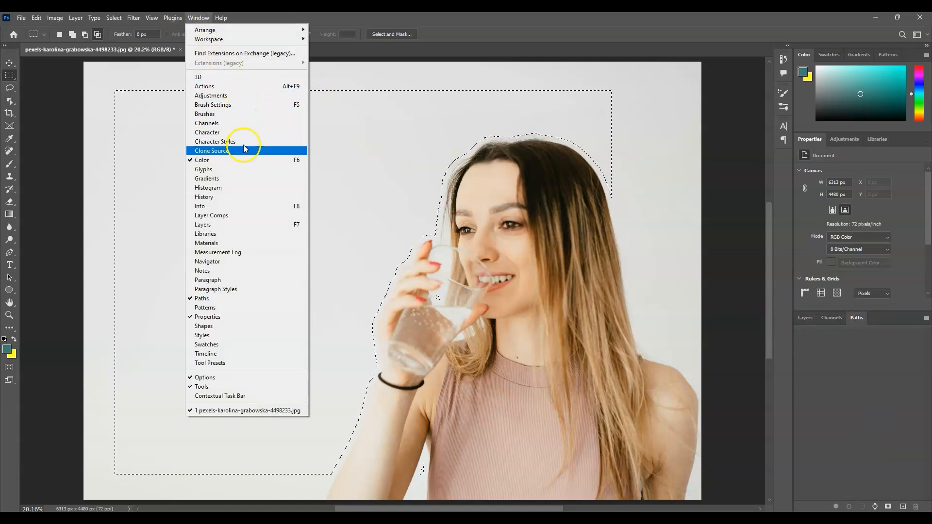
click(895, 374)
click(856, 320)
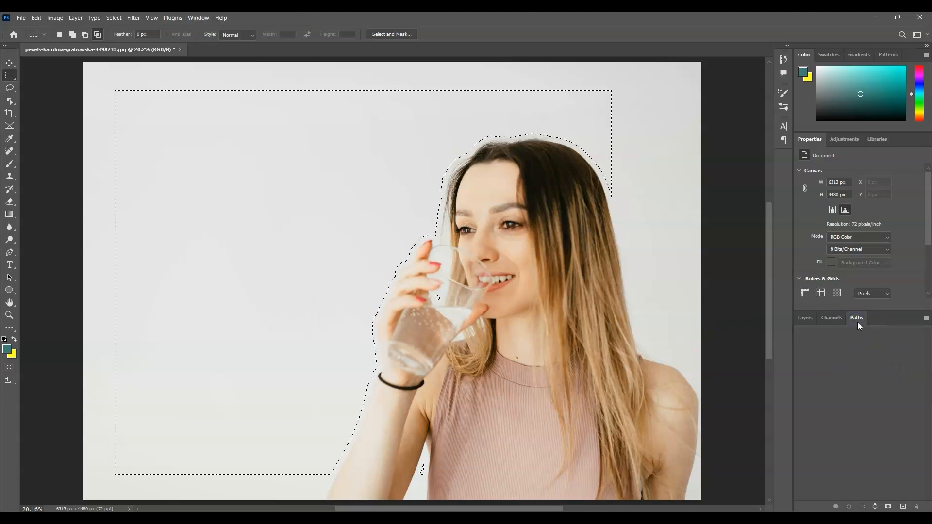
click(864, 317)
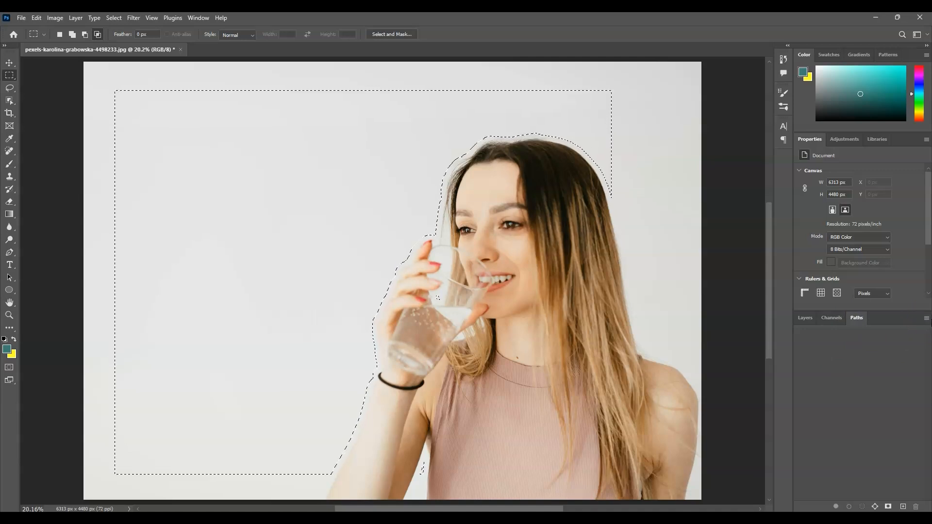
click(926, 319)
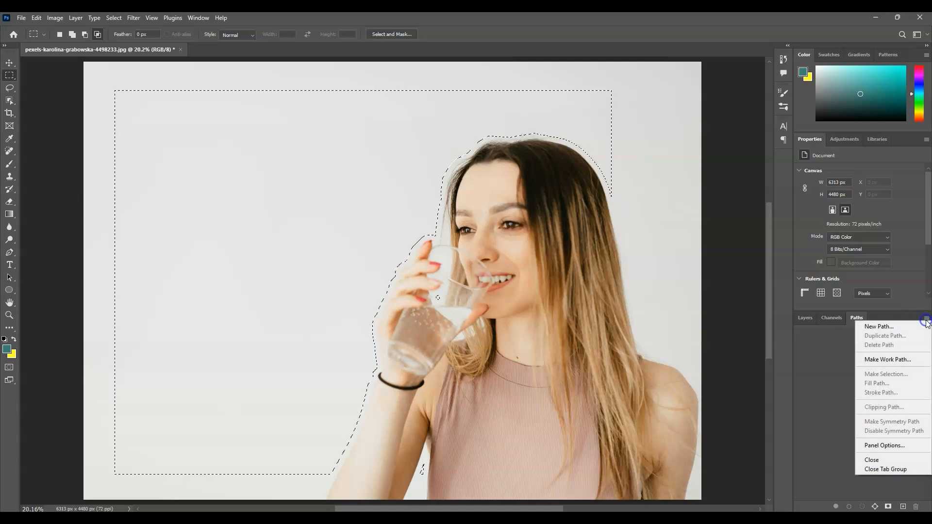
click(898, 359)
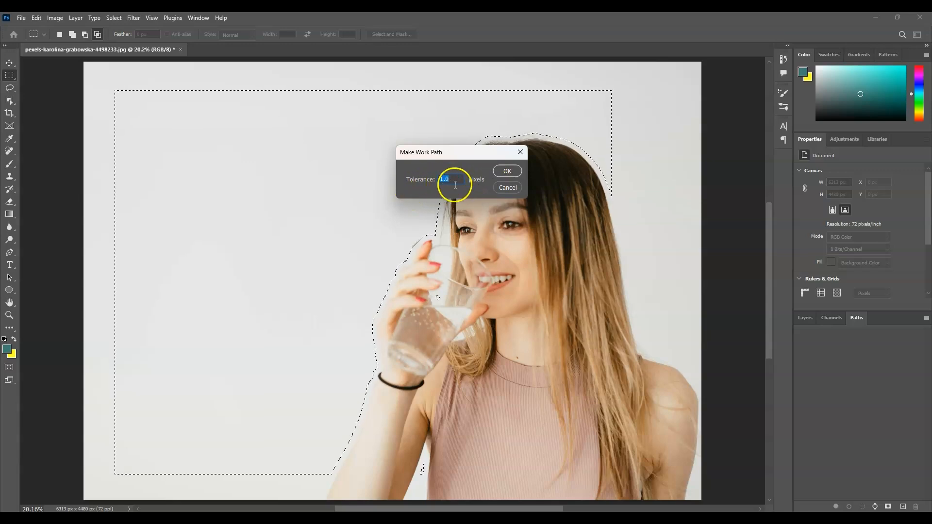
click(510, 174)
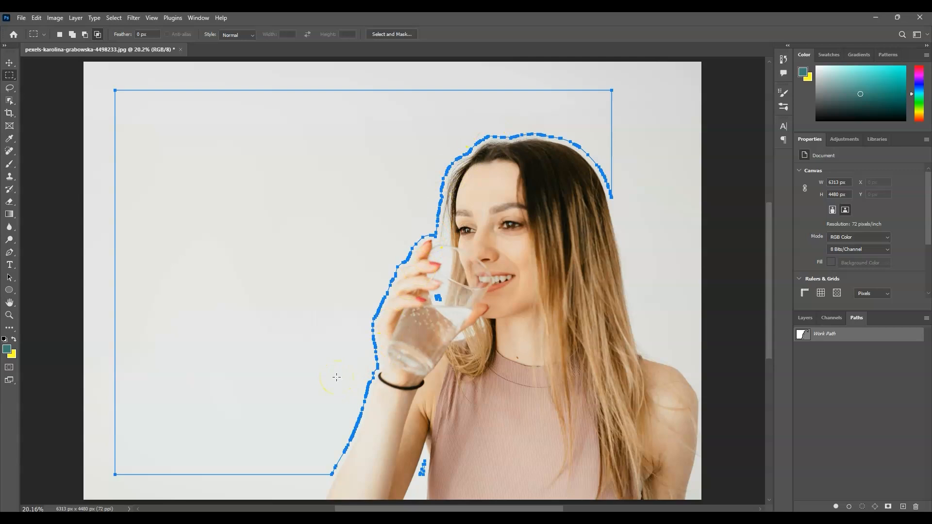
Create area type inside the work path with the Horizontal Type tool
click(10, 266)
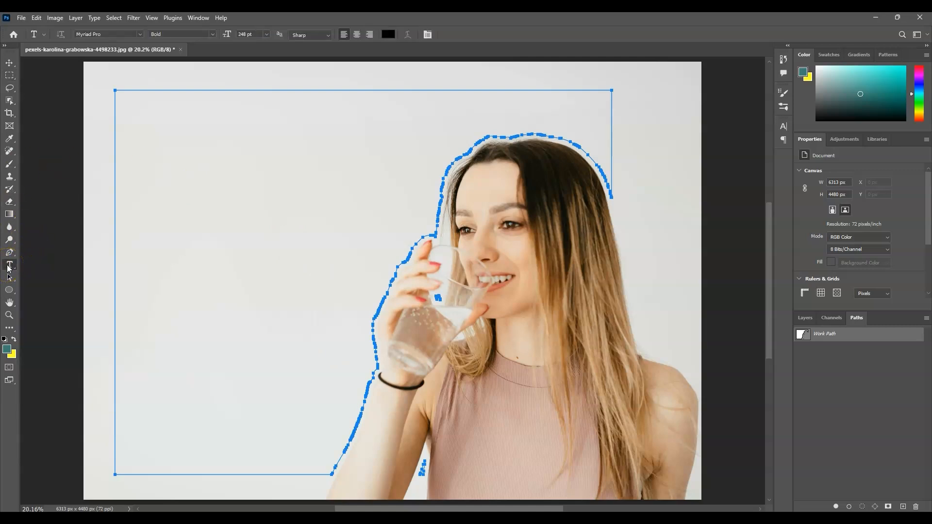
click(312, 258)
click(139, 105)
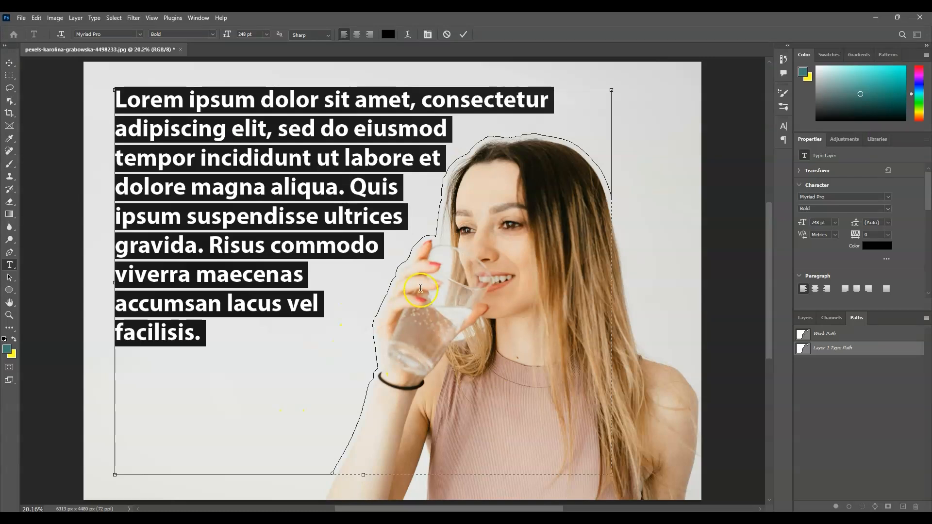
Switch to the browser and copy the first three paragraphs of the Harvard article on drinking water
click(585, 518)
scroll(416, 282, up, 3)
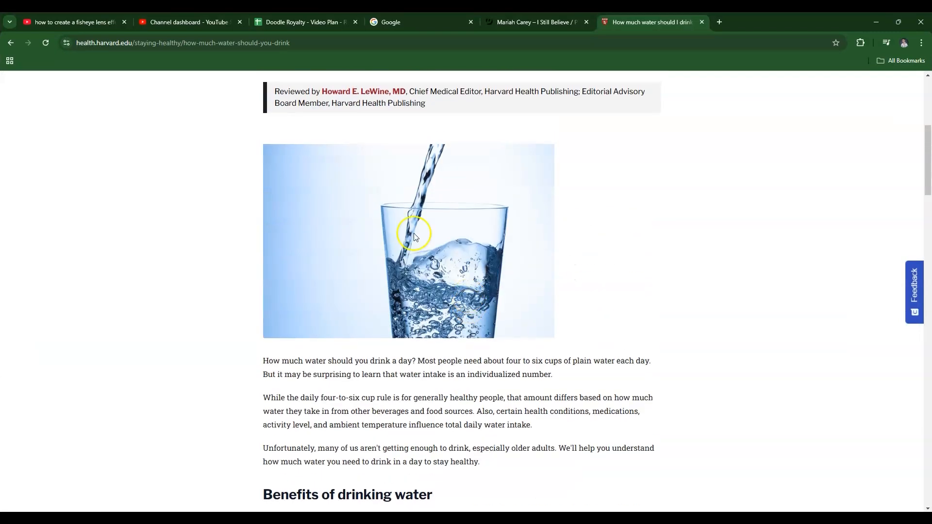
scroll(398, 272, down, 1)
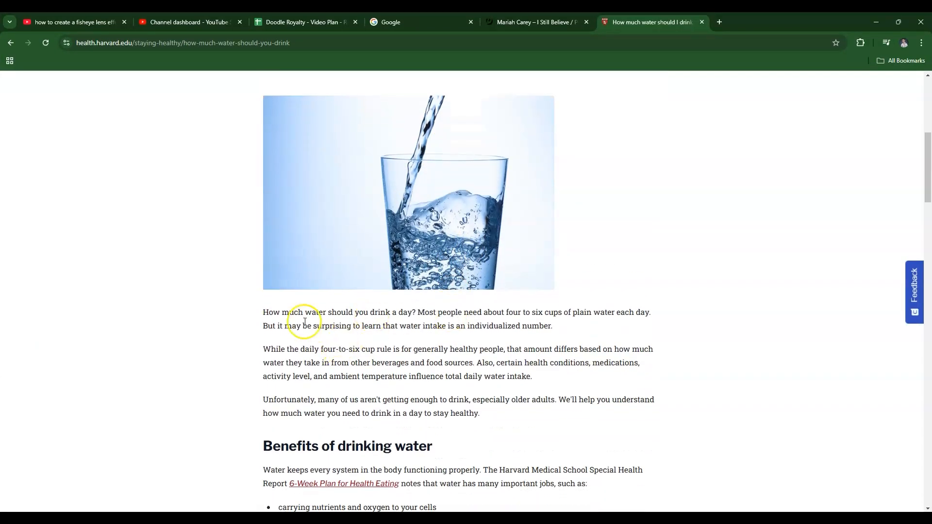
mouse_move(261, 312)
mouse_down()
mouse_move(307, 346)
mouse_move(510, 418)
mouse_up()
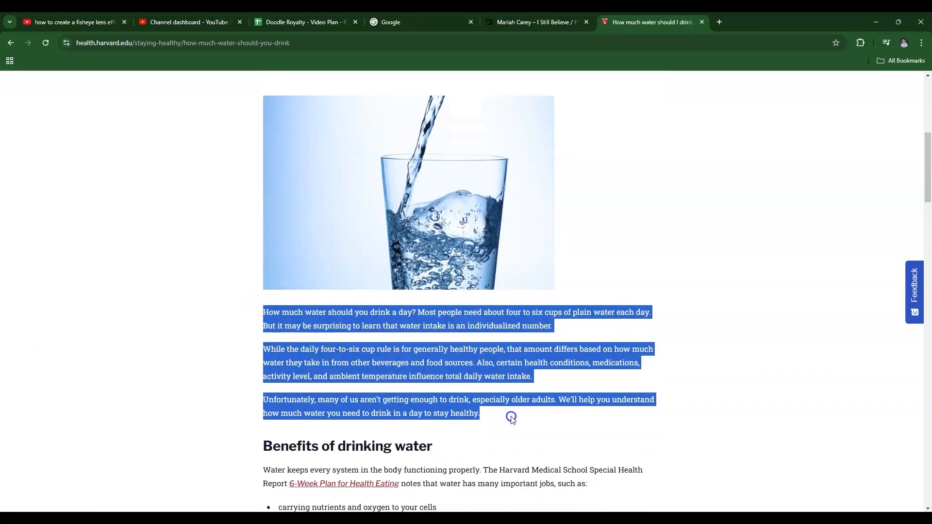
right_click(435, 361)
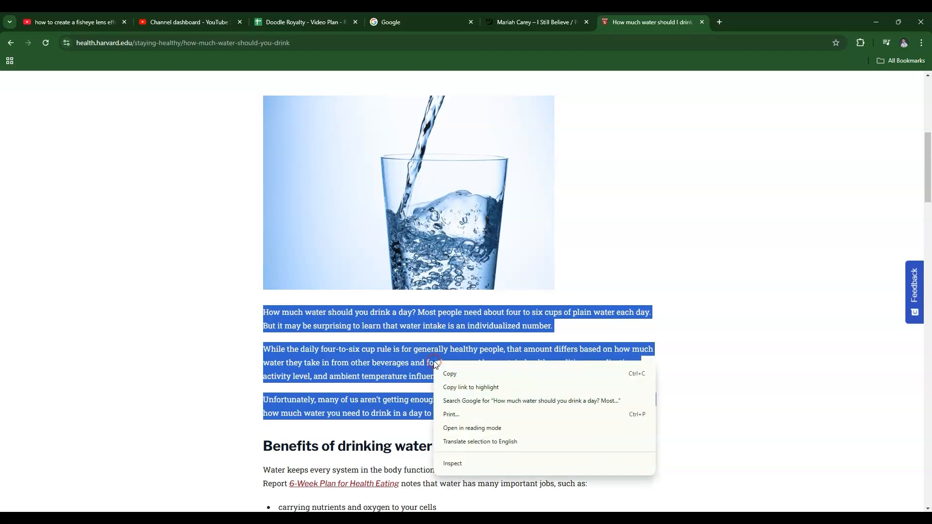
click(468, 371)
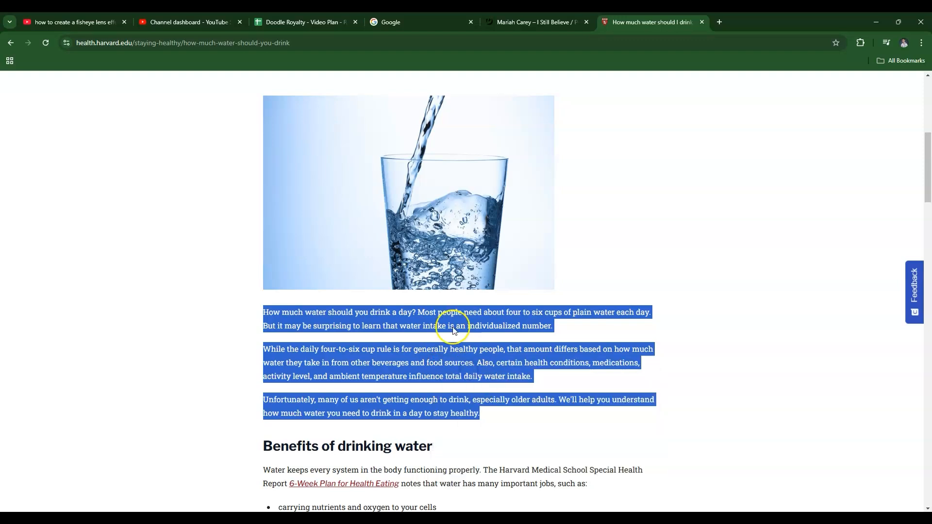
Return to the image and paste the copied text over the placeholder text
key(alt+Tab)
key(alt+Tab)
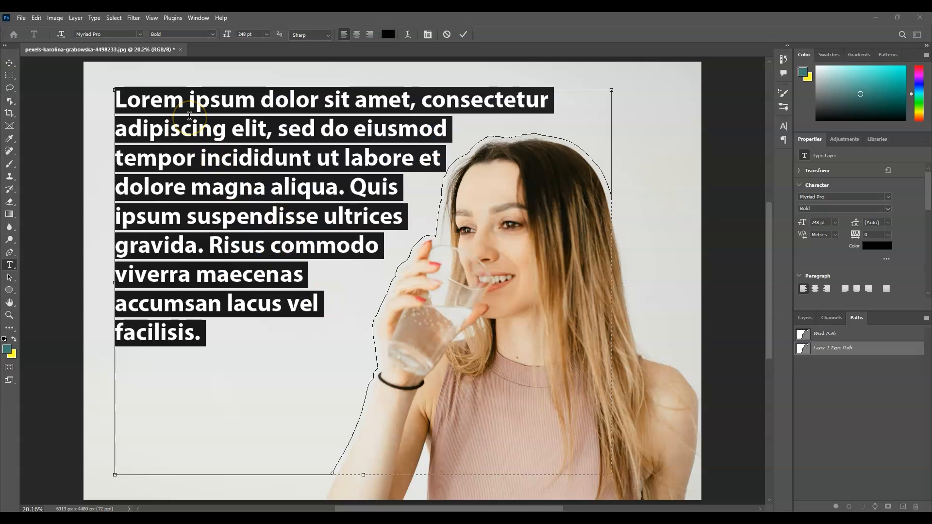
key(ctrl+v)
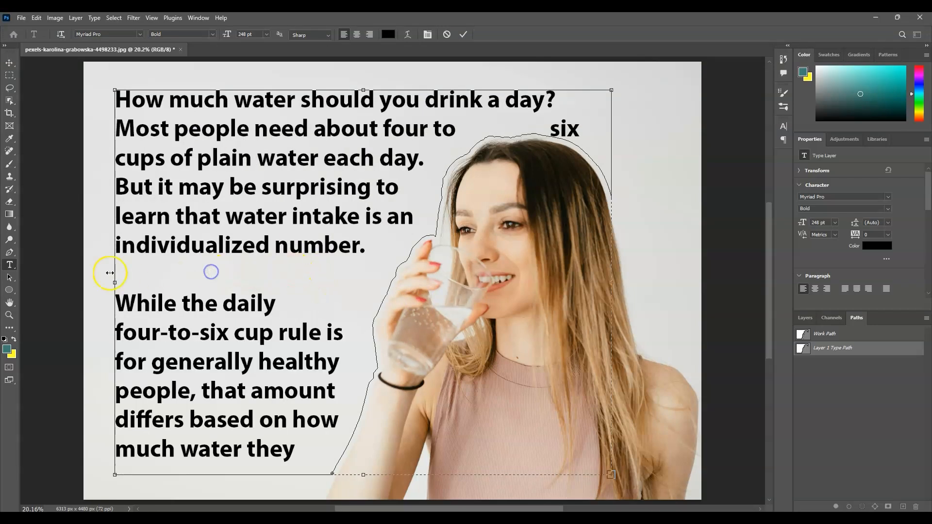
Remove the empty line between the first and second paragraphs
click(135, 292)
key(Delete)
click(338, 358)
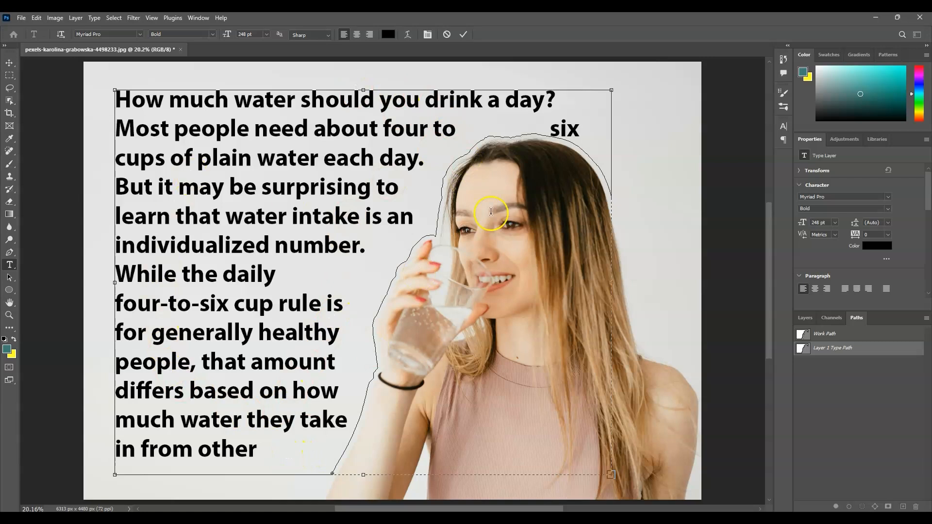
Select all the text in the type layer and set its text colour to #07acbb
click(671, 255)
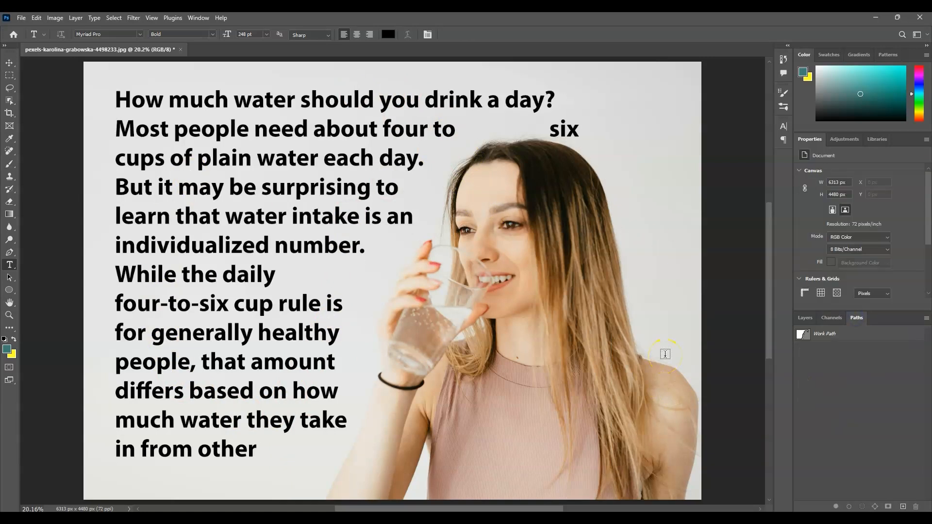
click(868, 366)
click(852, 335)
click(805, 318)
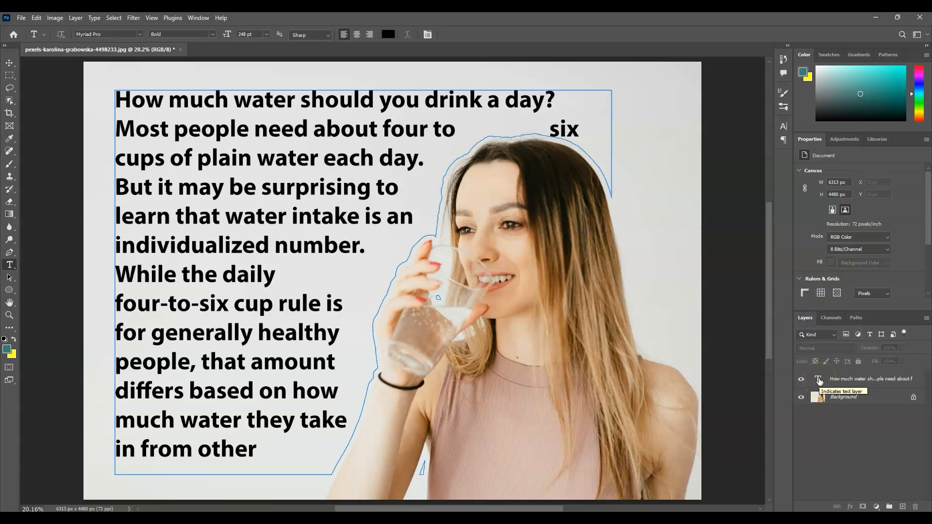
double_click(818, 383)
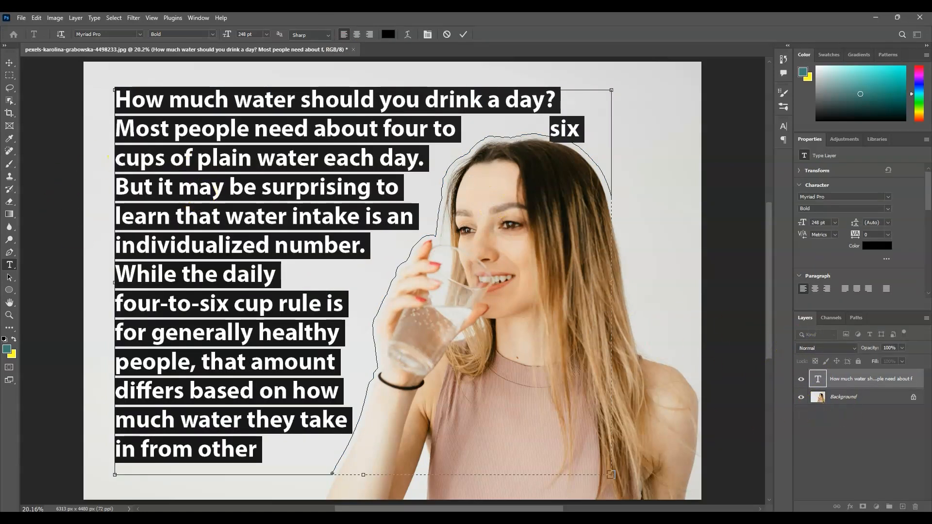
click(428, 35)
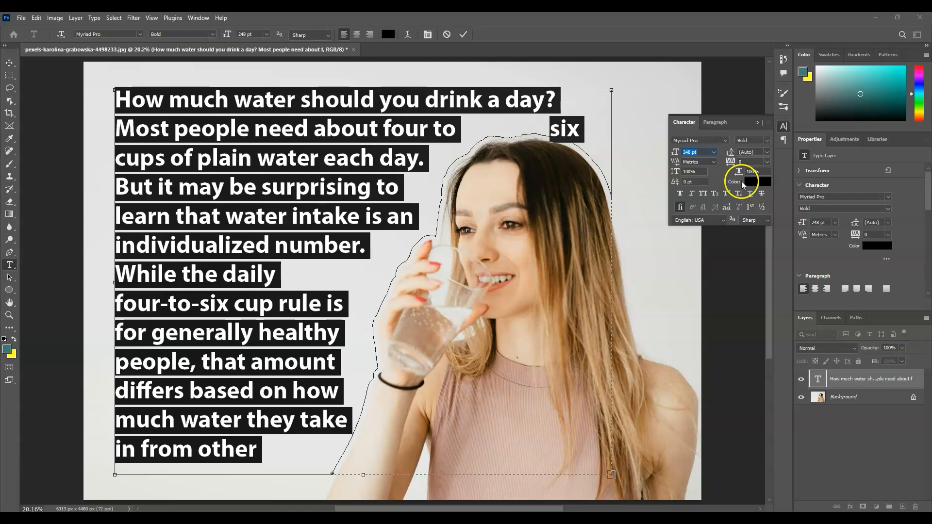
click(760, 182)
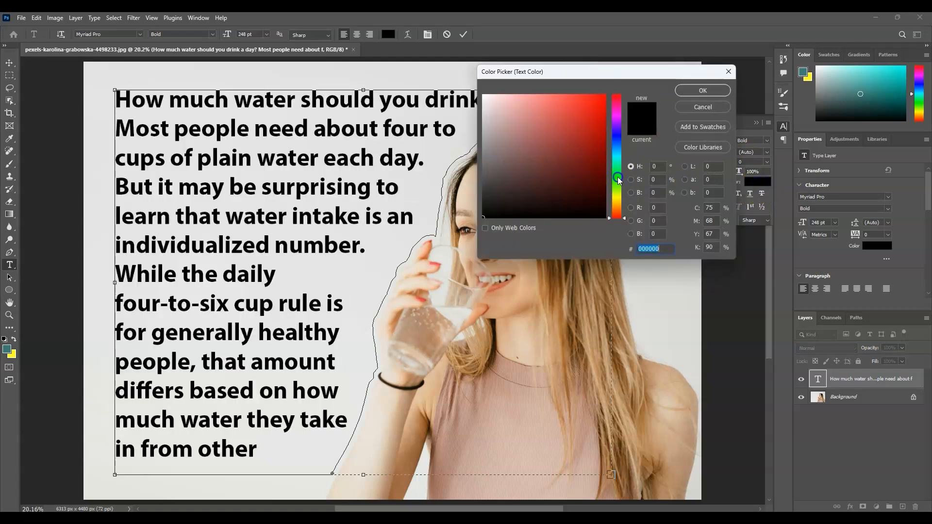
click(617, 154)
mouse_move(570, 145)
mouse_down()
mouse_move(597, 104)
mouse_move(585, 87)
mouse_move(569, 100)
mouse_move(559, 94)
mouse_move(601, 128)
mouse_up()
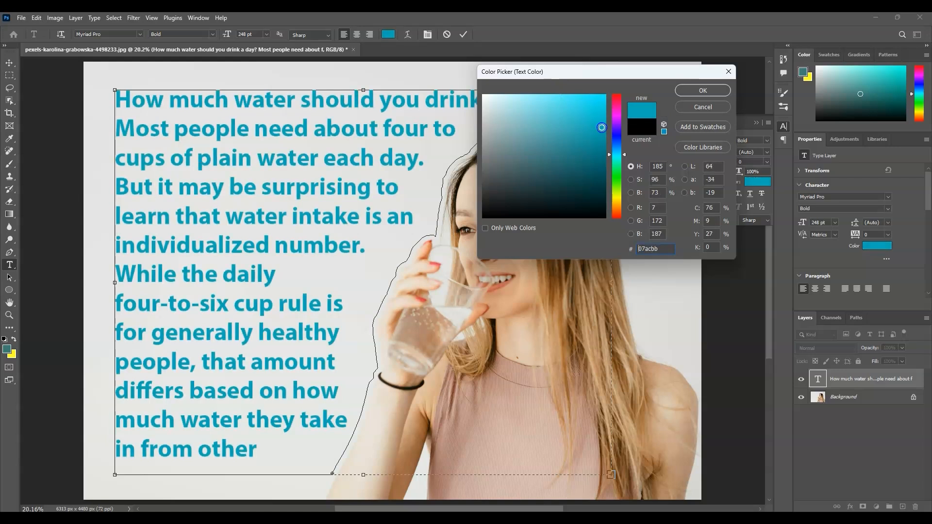
click(701, 91)
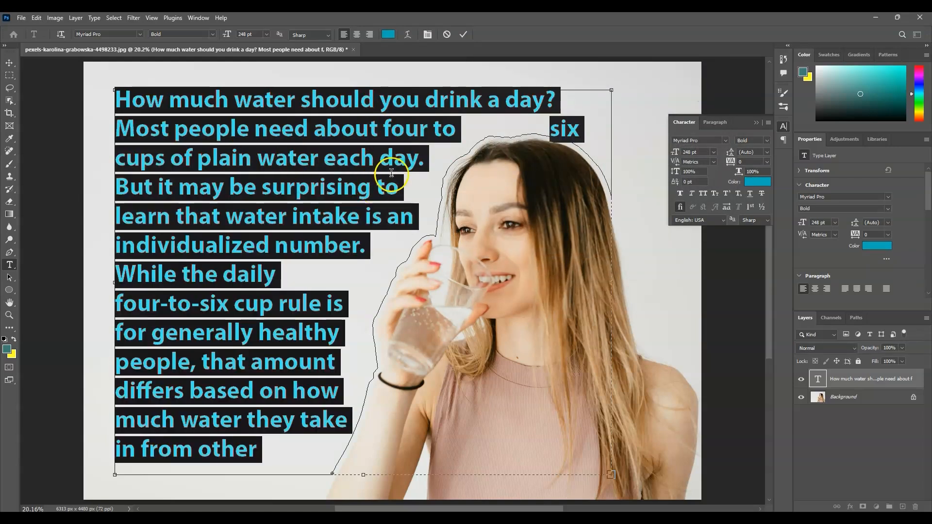
Set the text's font size to 173 pt
click(677, 154)
drag(676, 153, 627, 155)
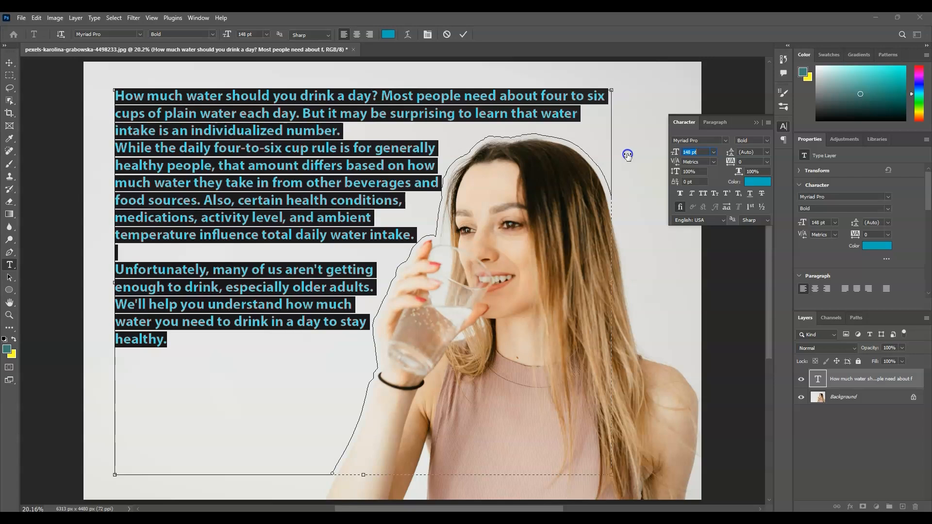
mouse_move(628, 155)
mouse_down()
mouse_move(733, 156)
mouse_move(638, 156)
mouse_up()
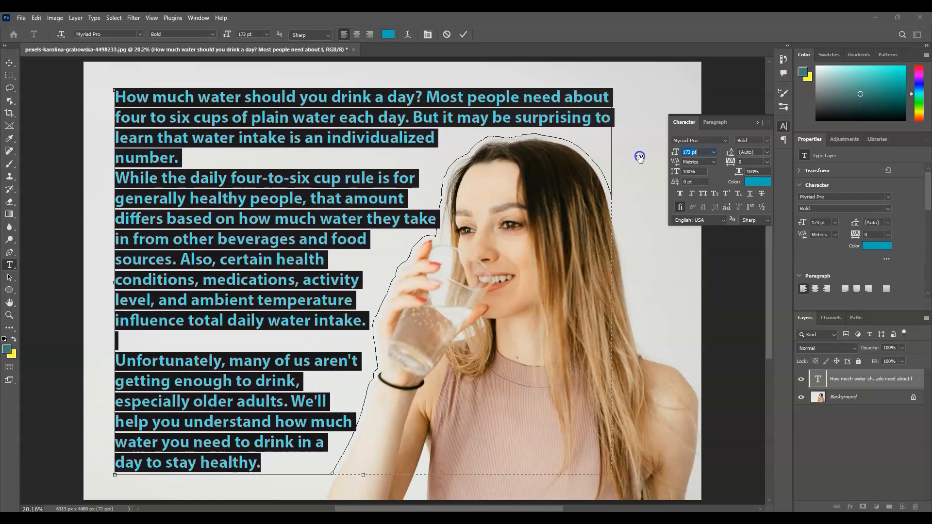
click(757, 123)
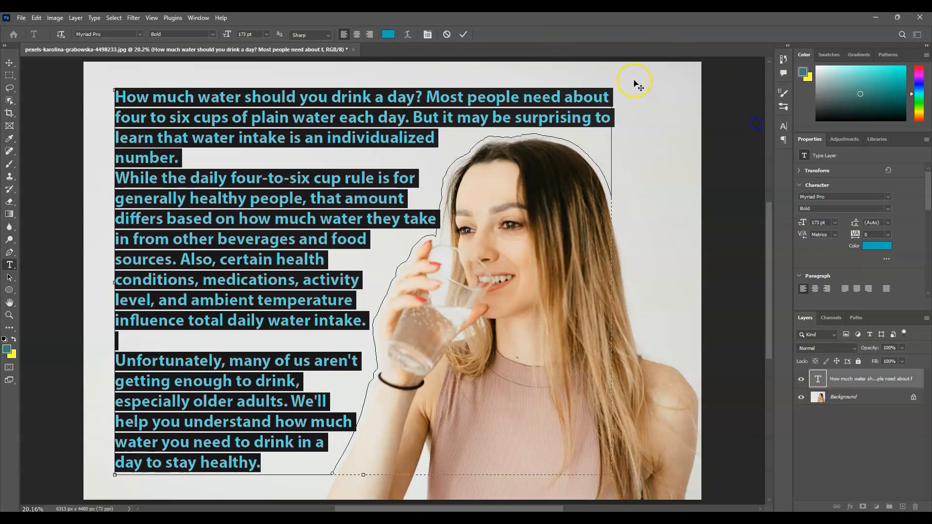
Right-align the paragraphs, commit the text, and toggle the text layer's visibility off and on to compare
click(356, 34)
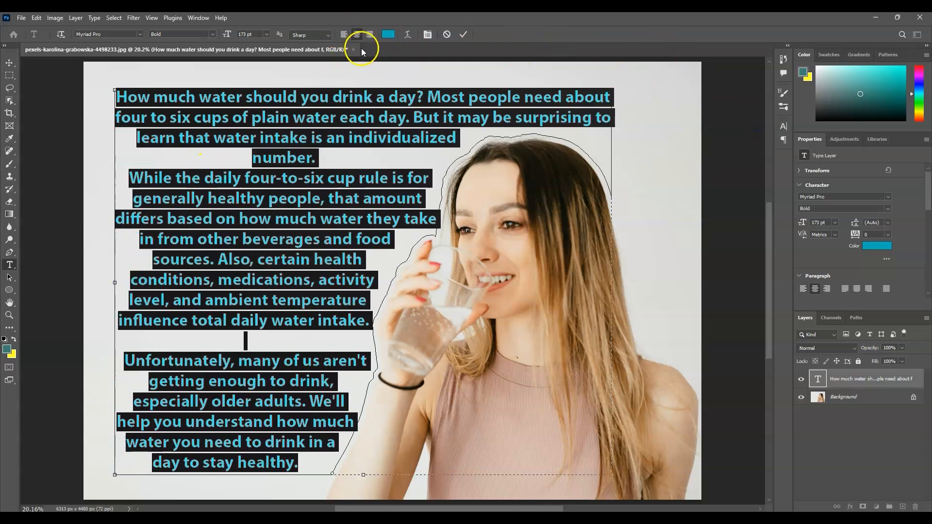
click(370, 34)
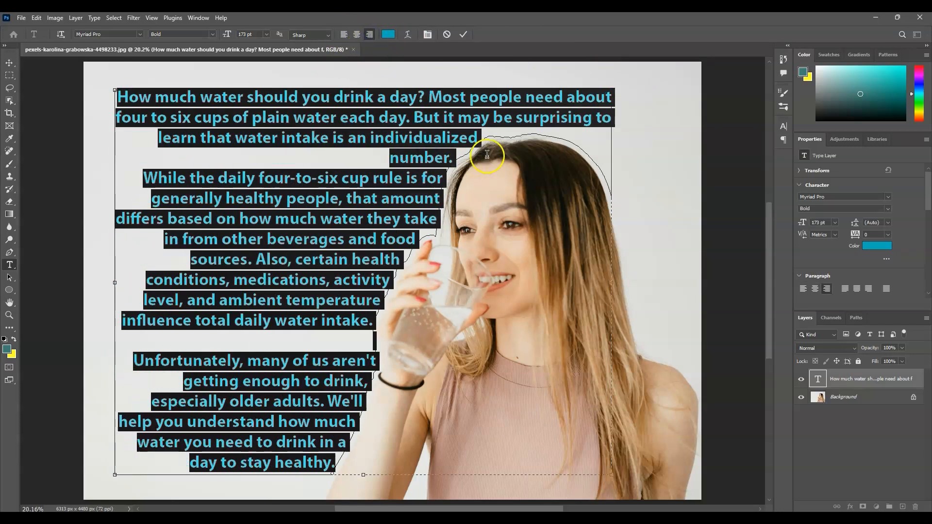
click(464, 36)
click(879, 468)
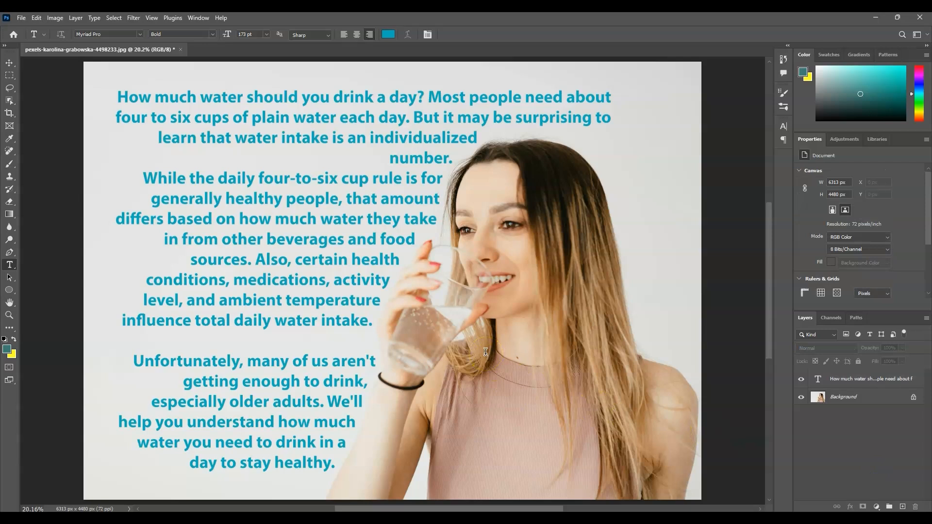
click(802, 379)
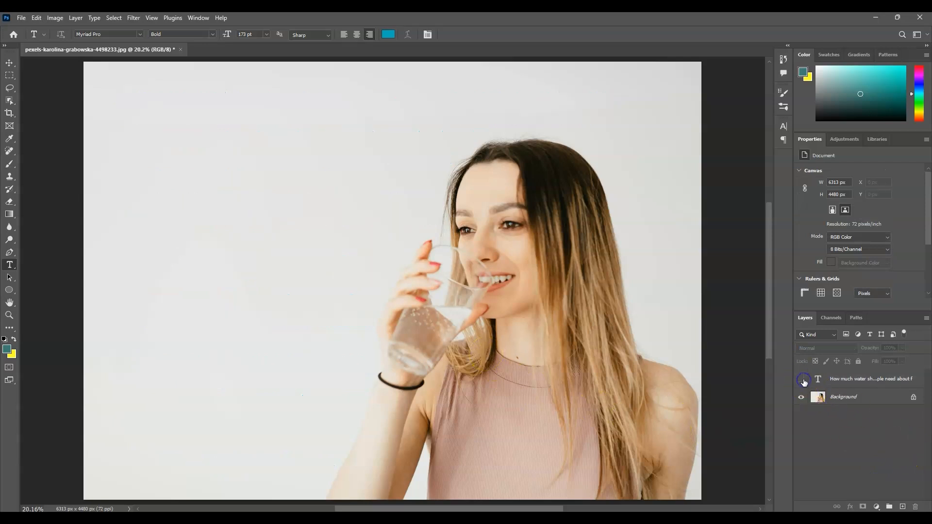
click(803, 381)
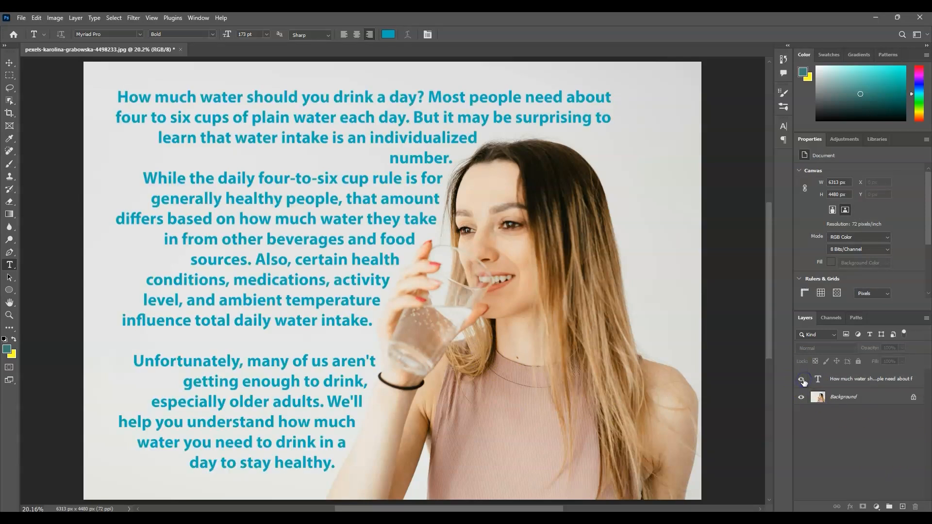